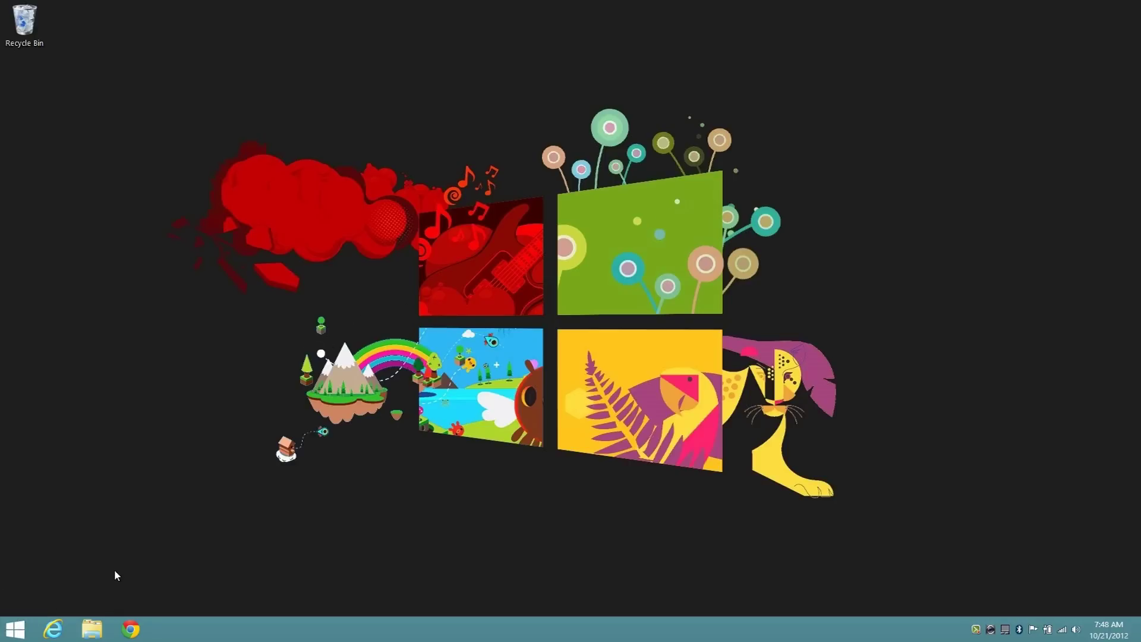
- Bring up the Windows 8 Start screen with its tile groups
key("super")
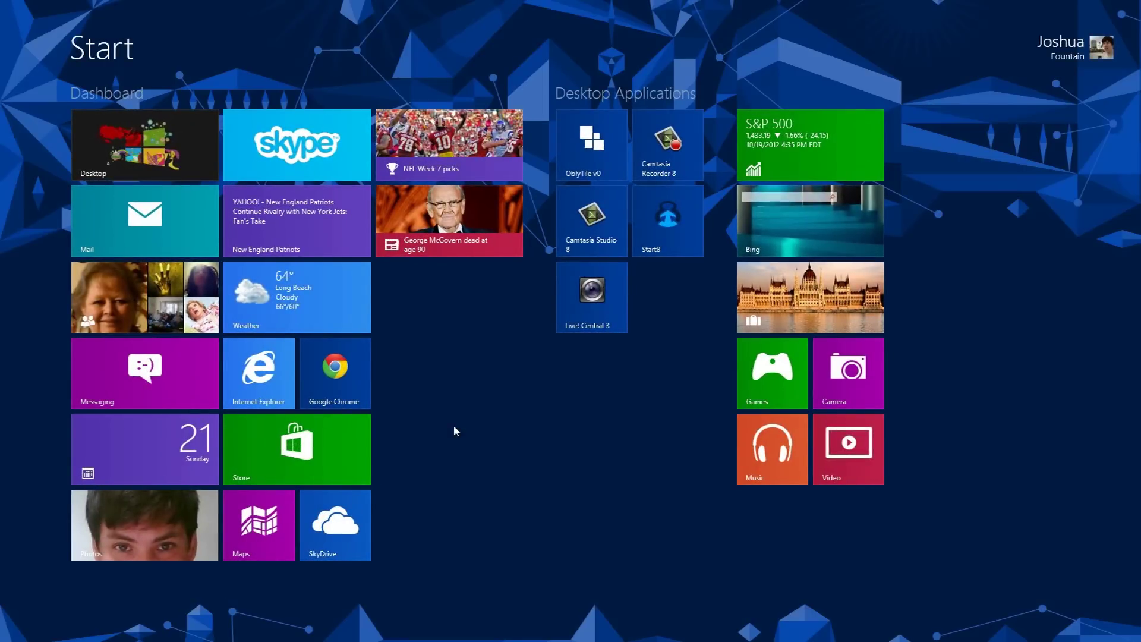
- Show SkyDrive's tile still offers Uninstall, cancel the confirmation, and return to the desktop
right_click(360, 510)
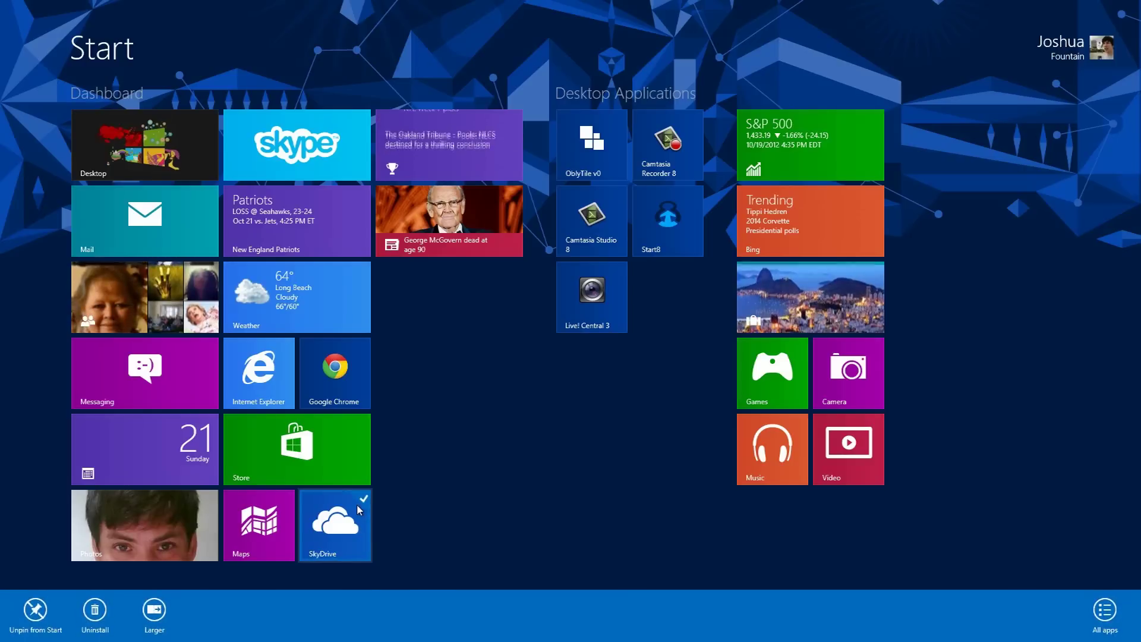
left_click(93, 613)
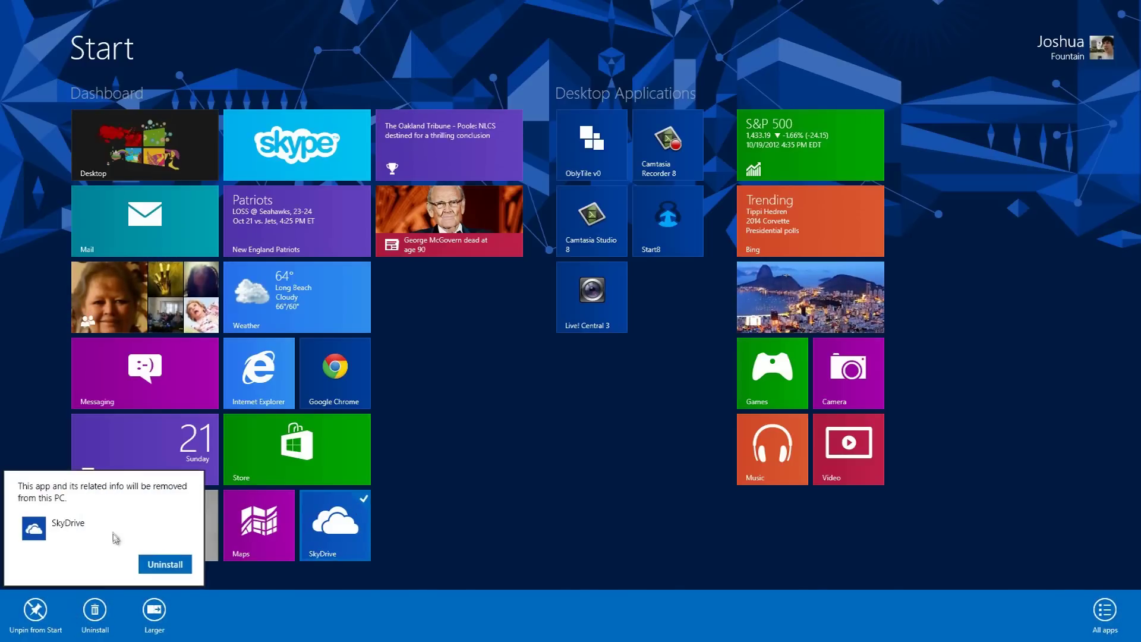
left_click(162, 565)
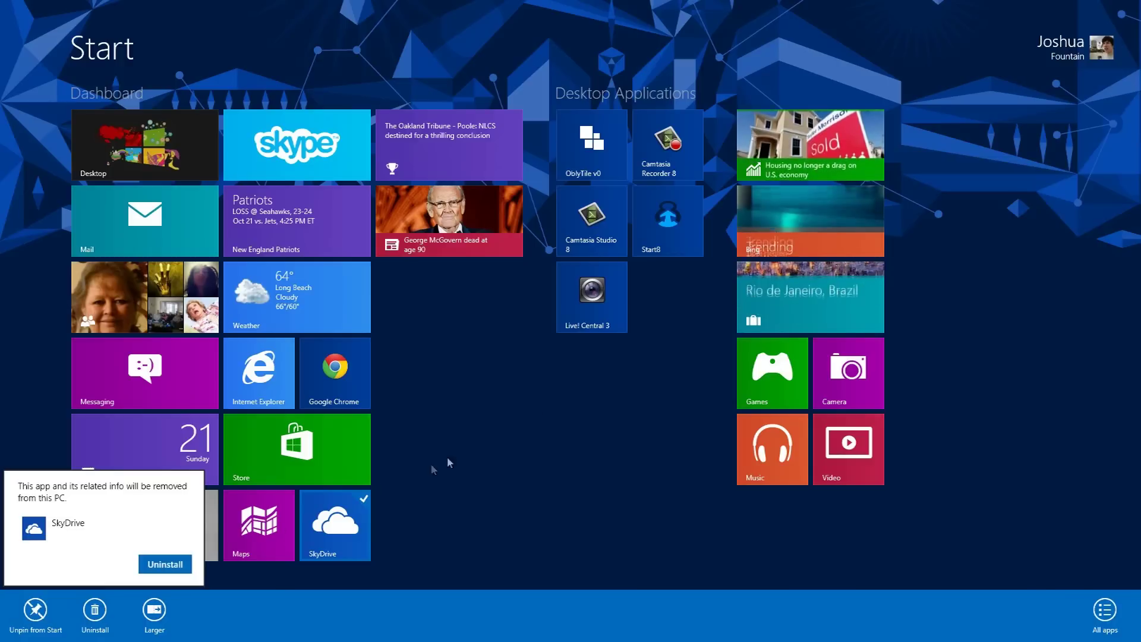
left_click(390, 505)
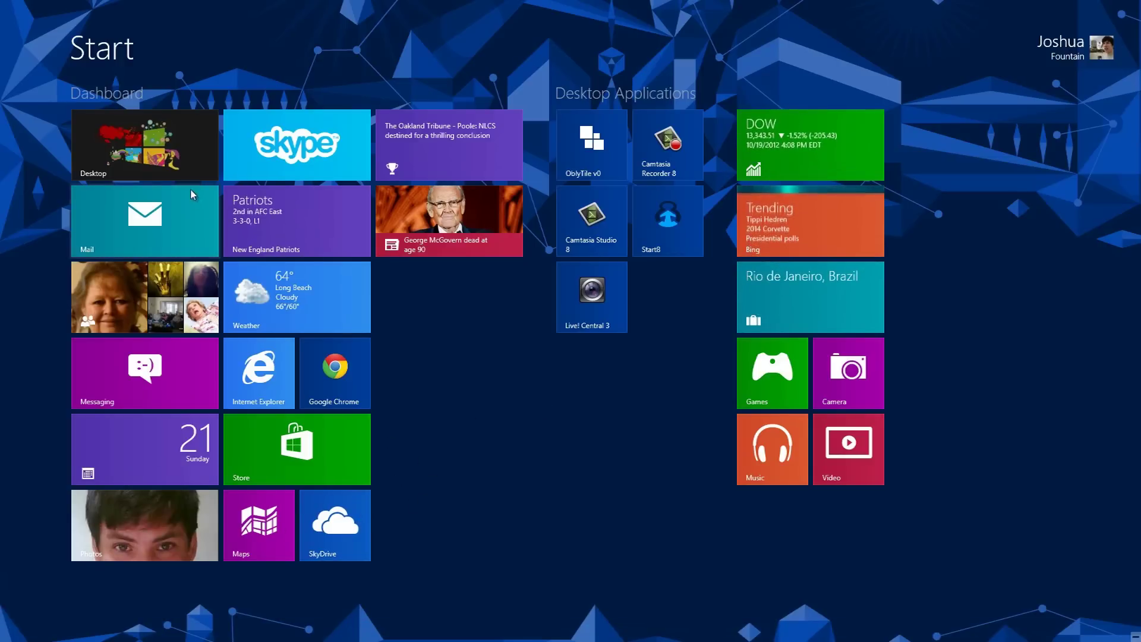
left_click(172, 168)
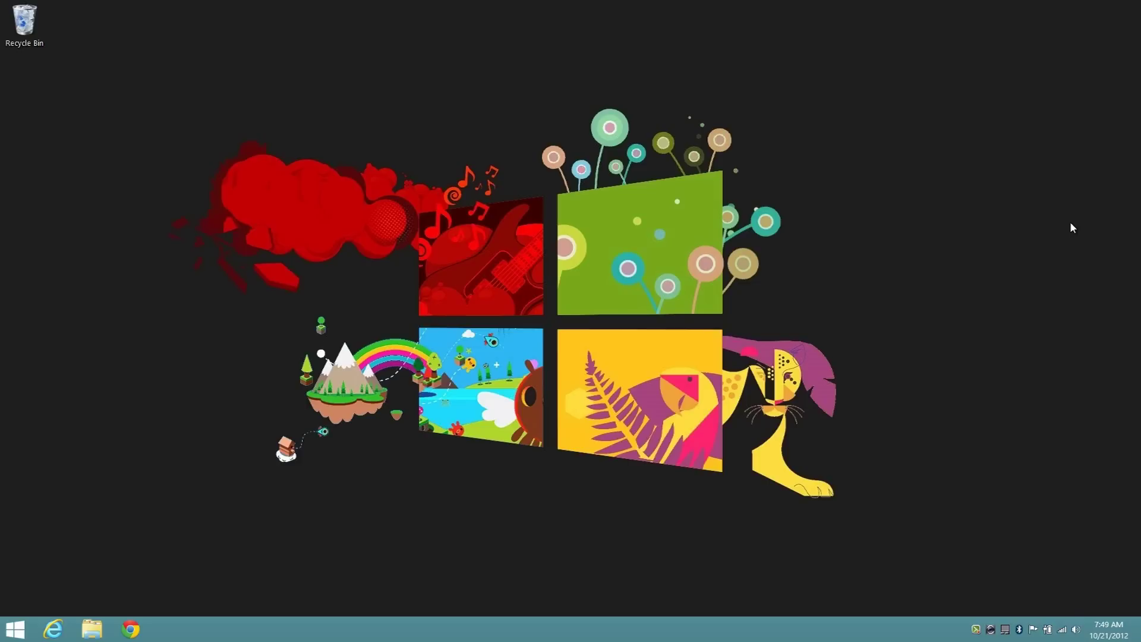
- Search gpedit.msc from Start and launch the Local Group Policy Editor maximized
key("super")
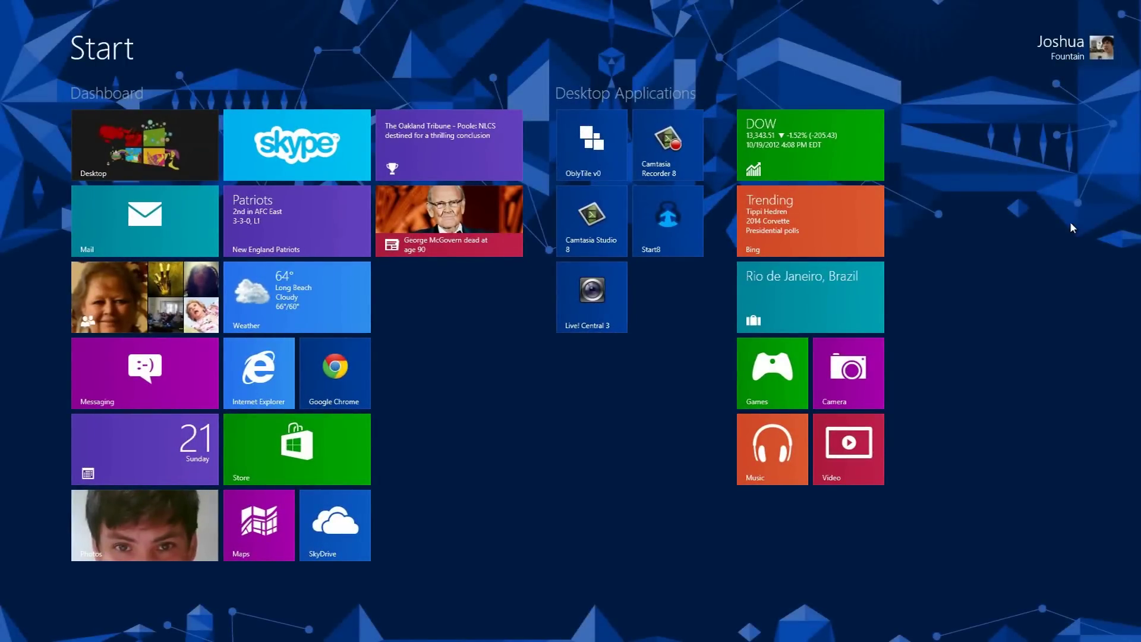
type("gpedit.msc")
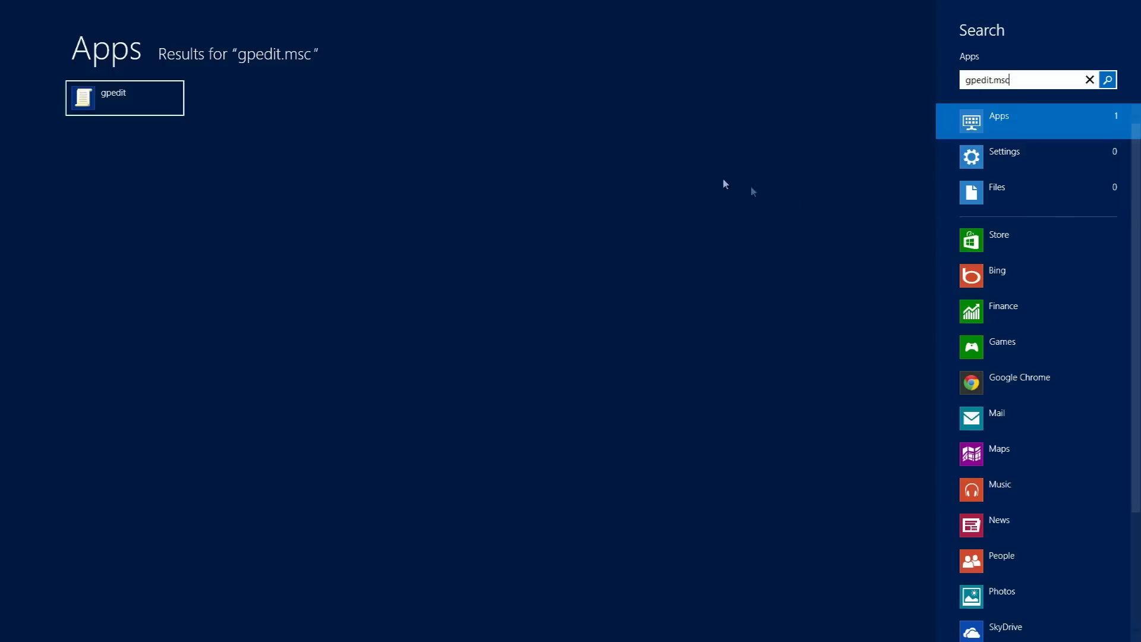
left_click(89, 93)
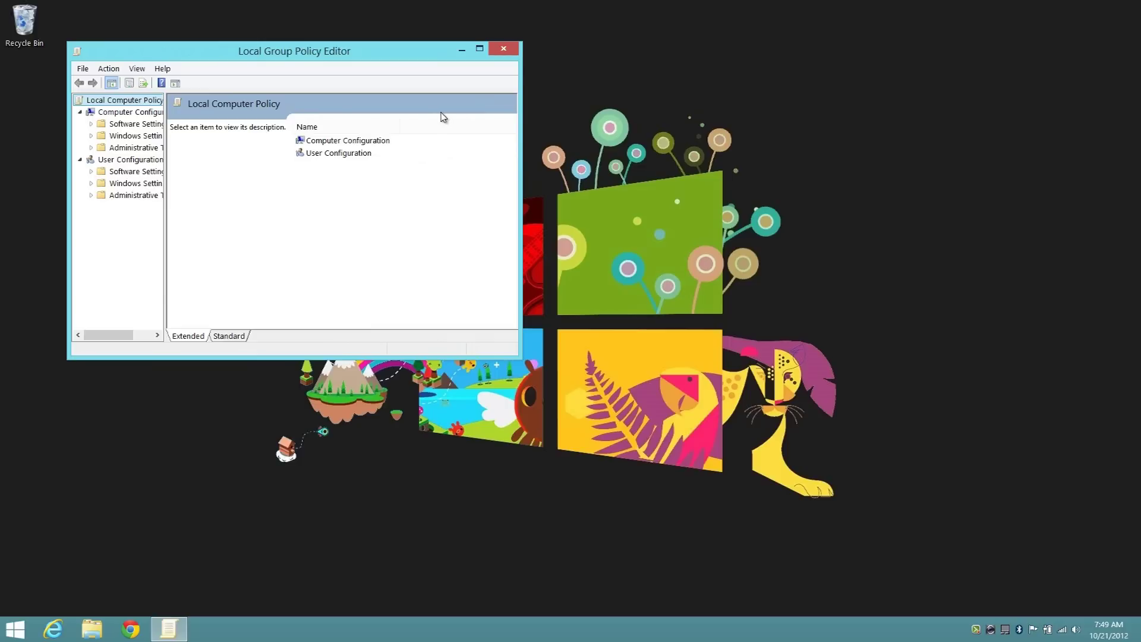
left_click(480, 48)
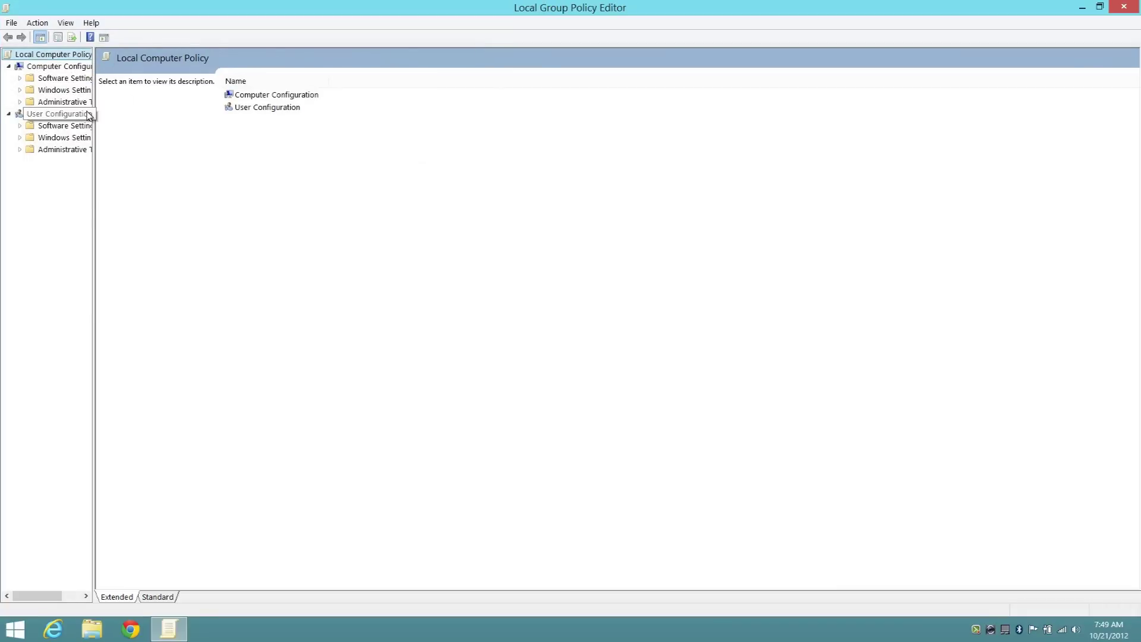
- Browse to User Configuration > Administrative Templates > Start Menu and Taskbar policies
left_click_drag(93, 143, 191, 160)
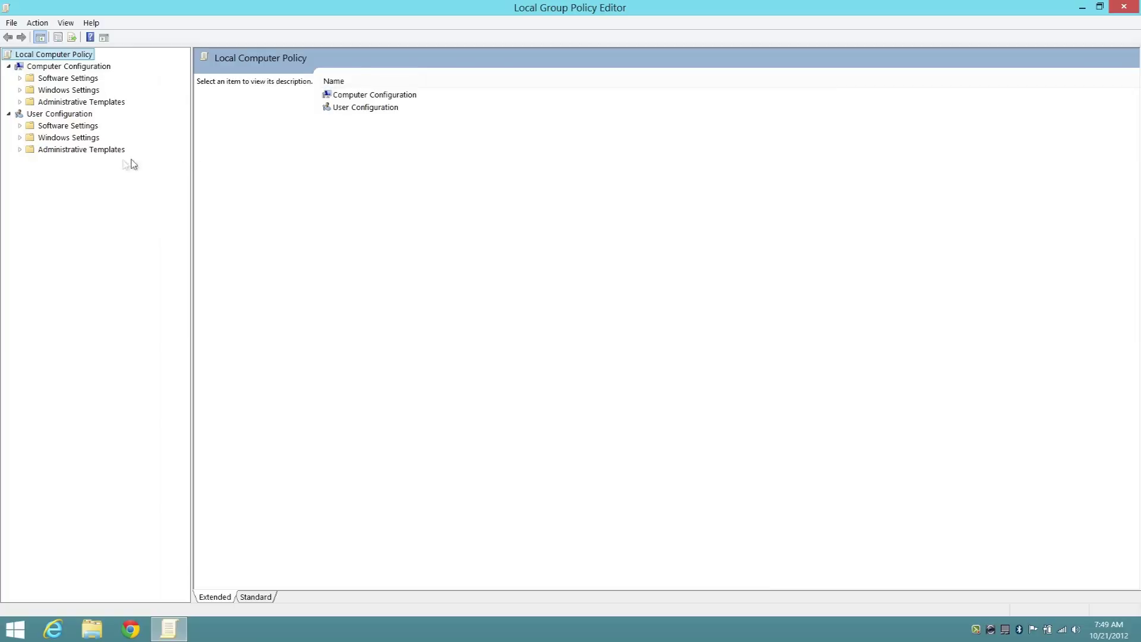
left_click(51, 113)
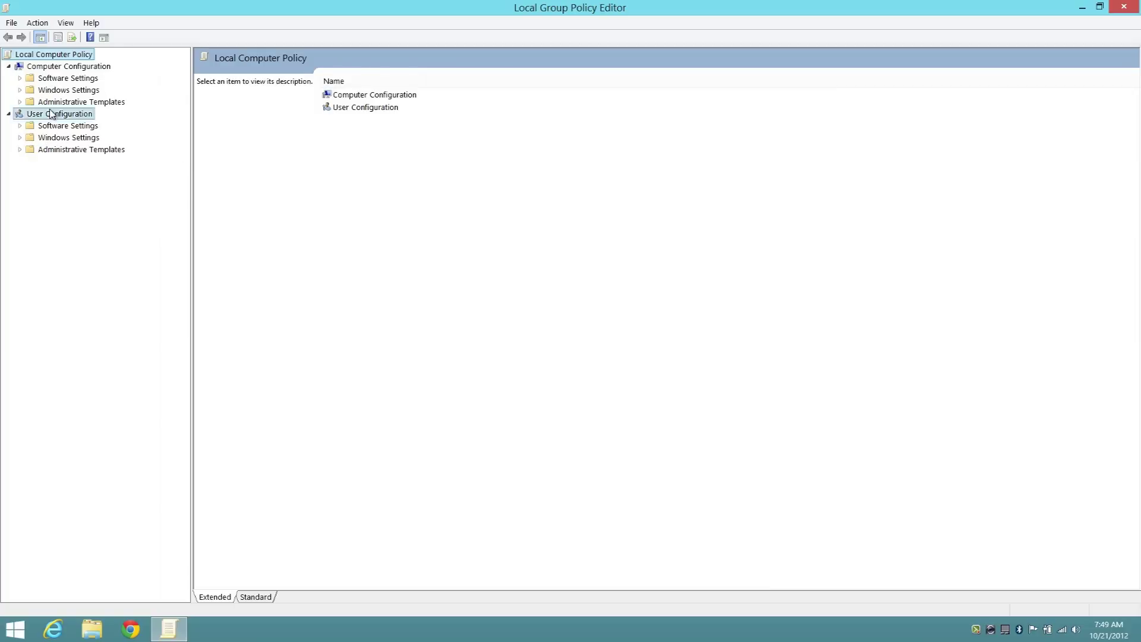
left_click(47, 154)
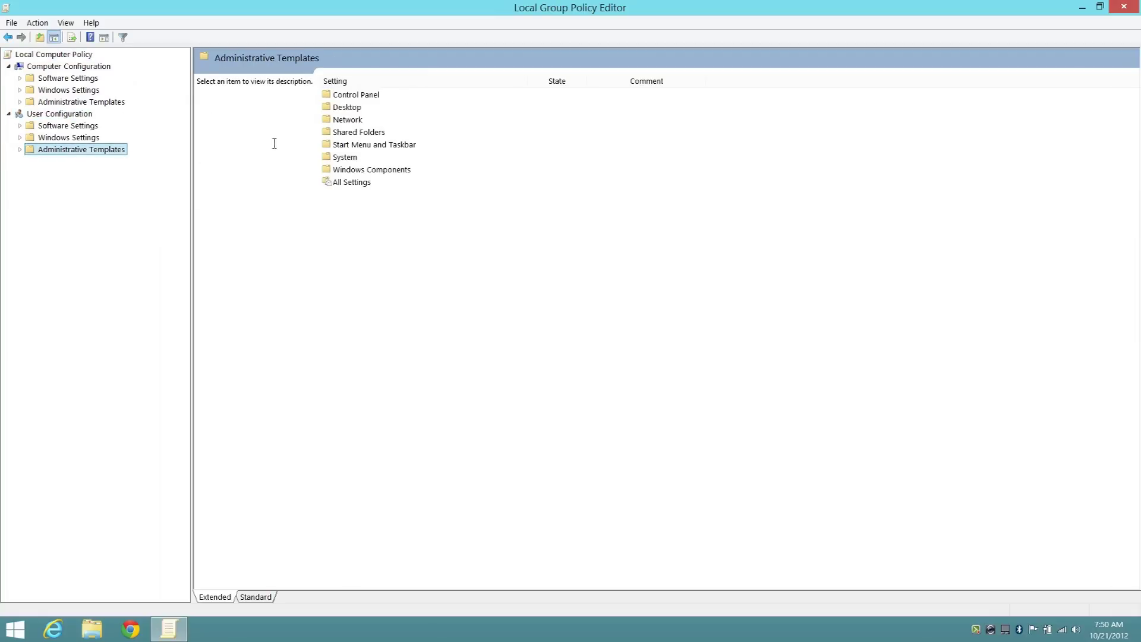
left_click(351, 145)
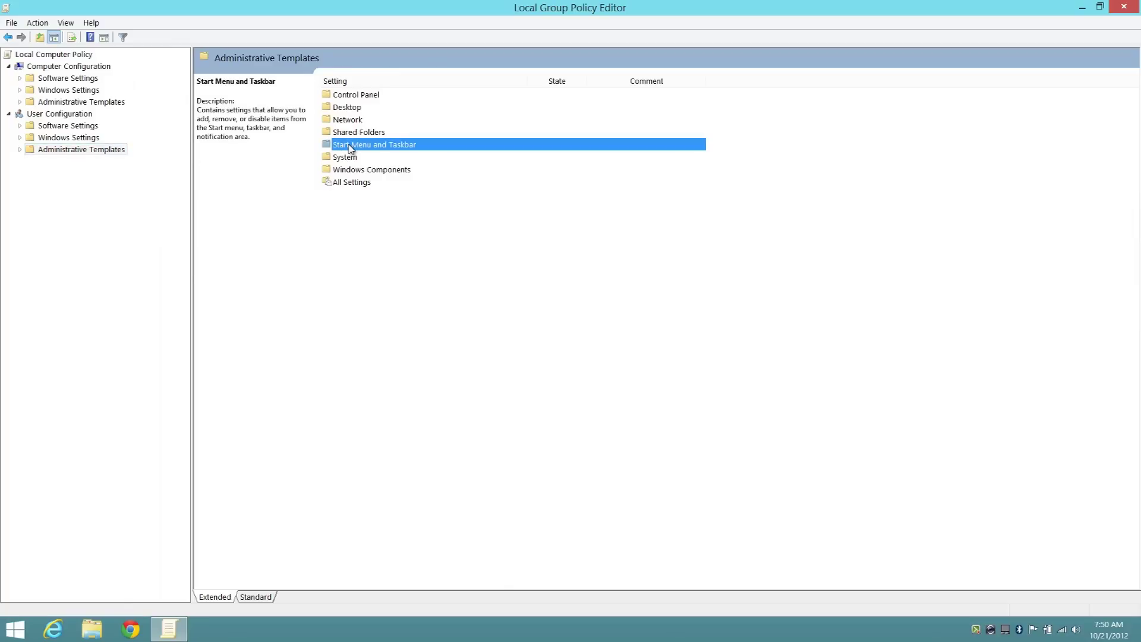
double_click(350, 146)
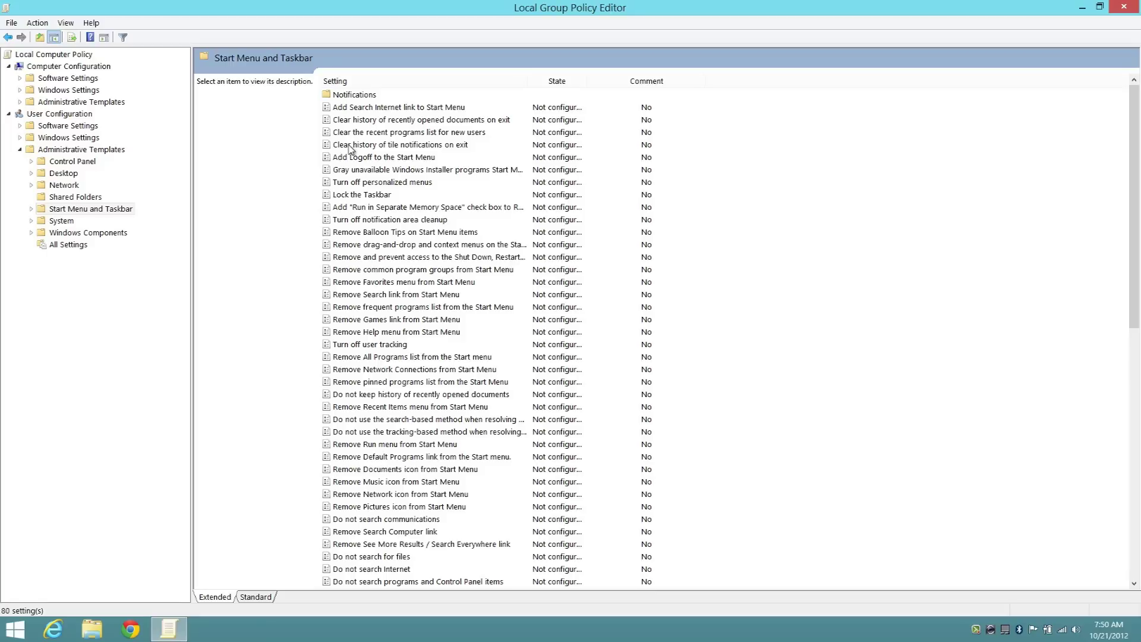
left_click(356, 209)
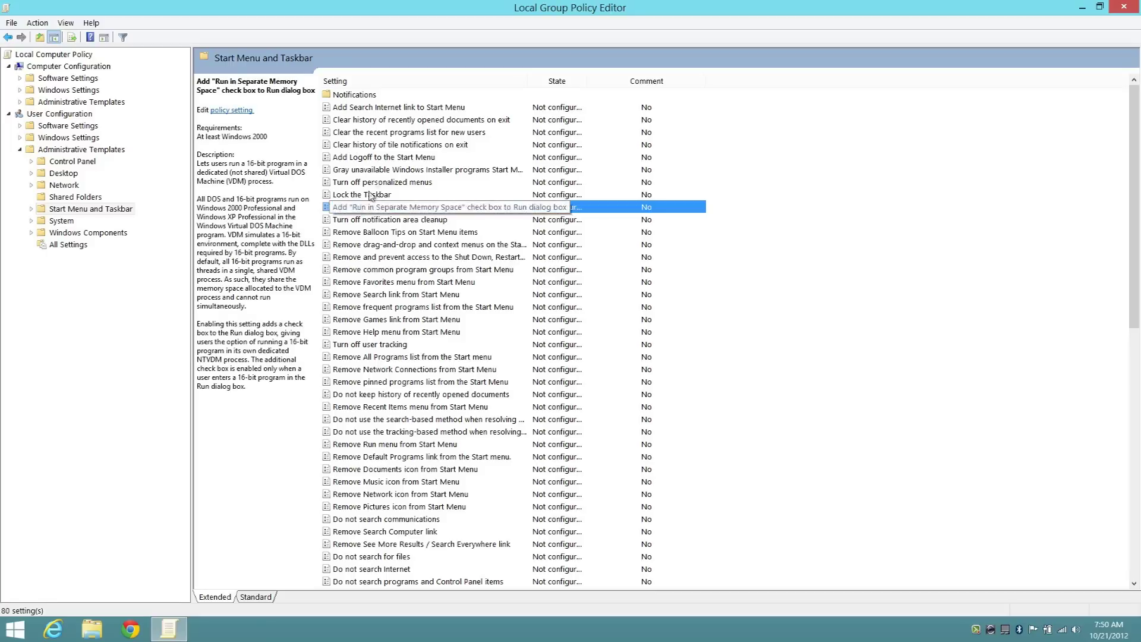
scroll(376, 285, "down", 7)
- Open the 'Prevent users from uninstalling applications from Start' policy's settings dialog
left_click(373, 496)
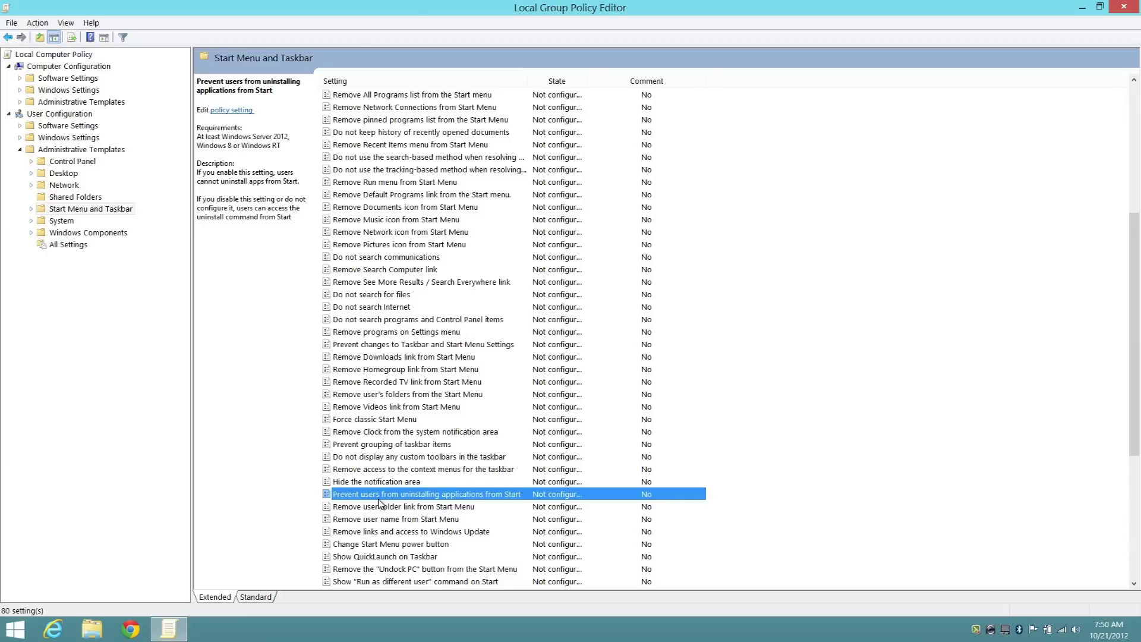
double_click(528, 81)
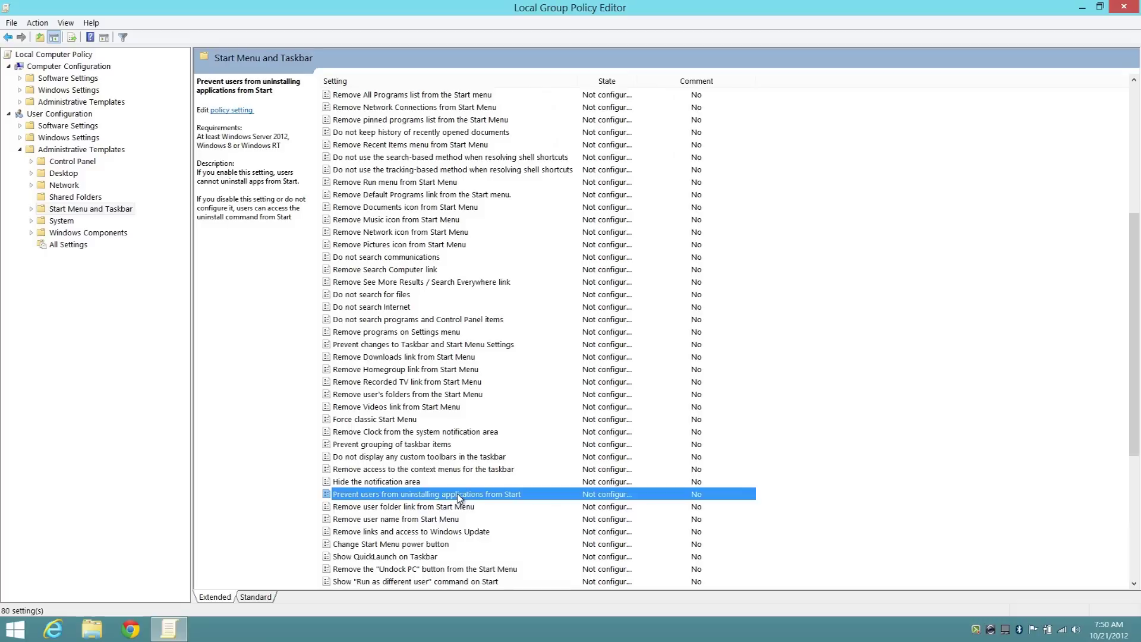
double_click(459, 496)
- Set the uninstall-prevention policy to Enabled and apply it
left_click_drag(240, 102, 249, 115)
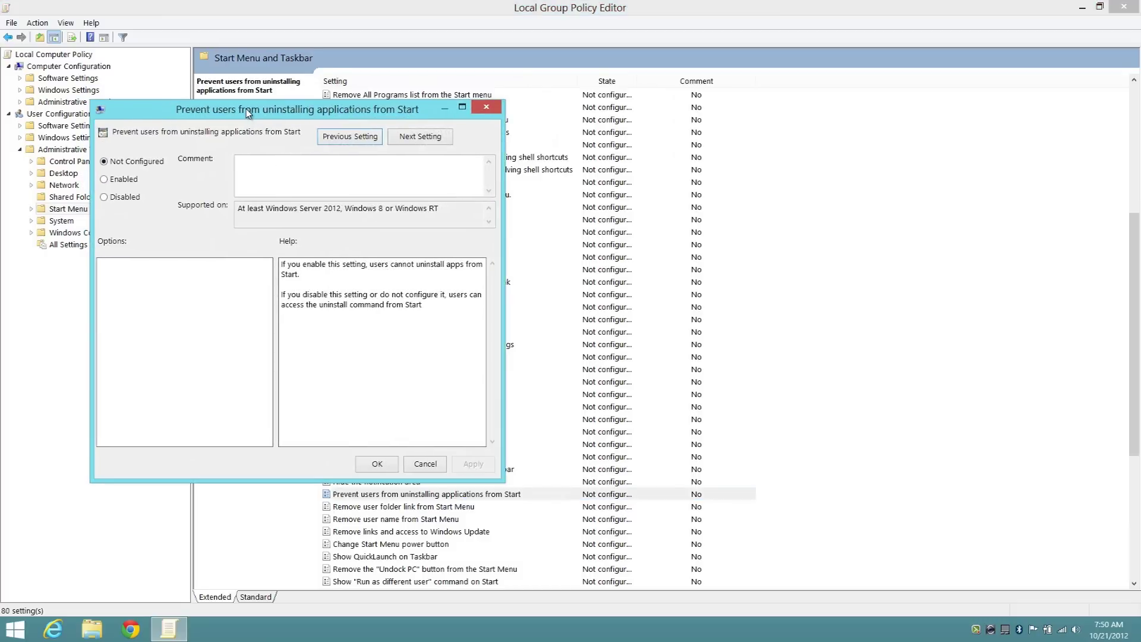
left_click(119, 183)
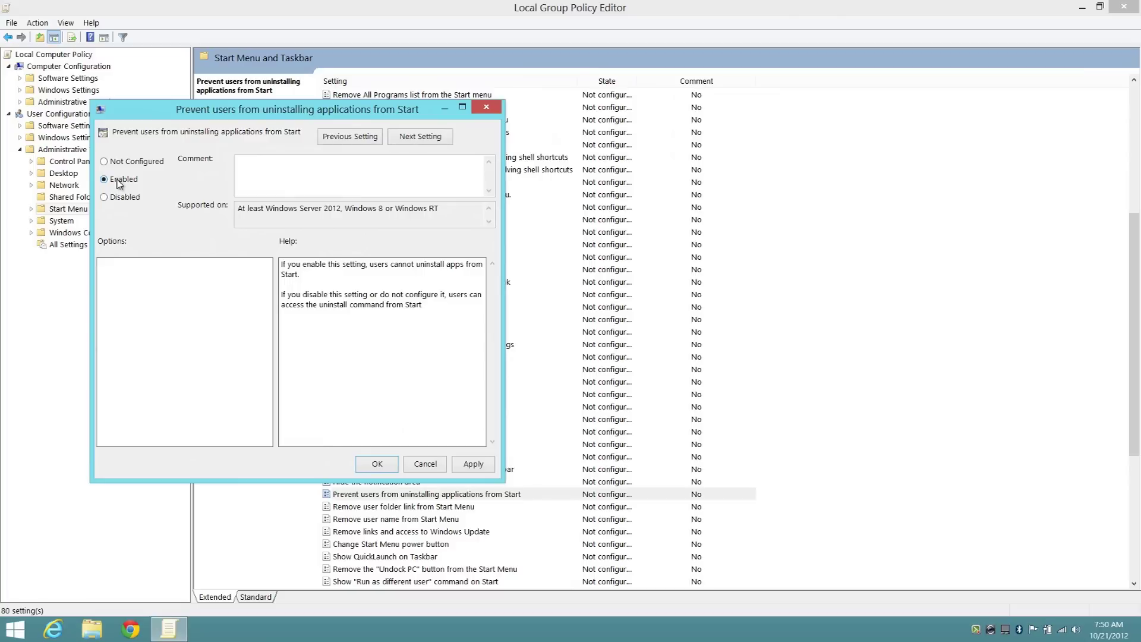
left_click(472, 465)
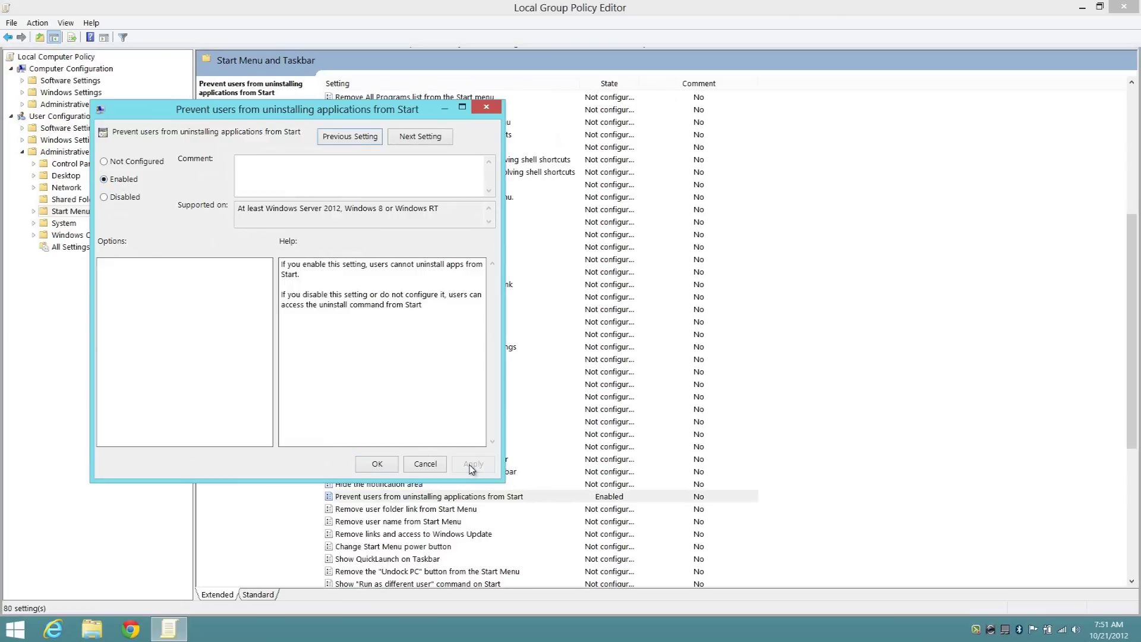
left_click(379, 464)
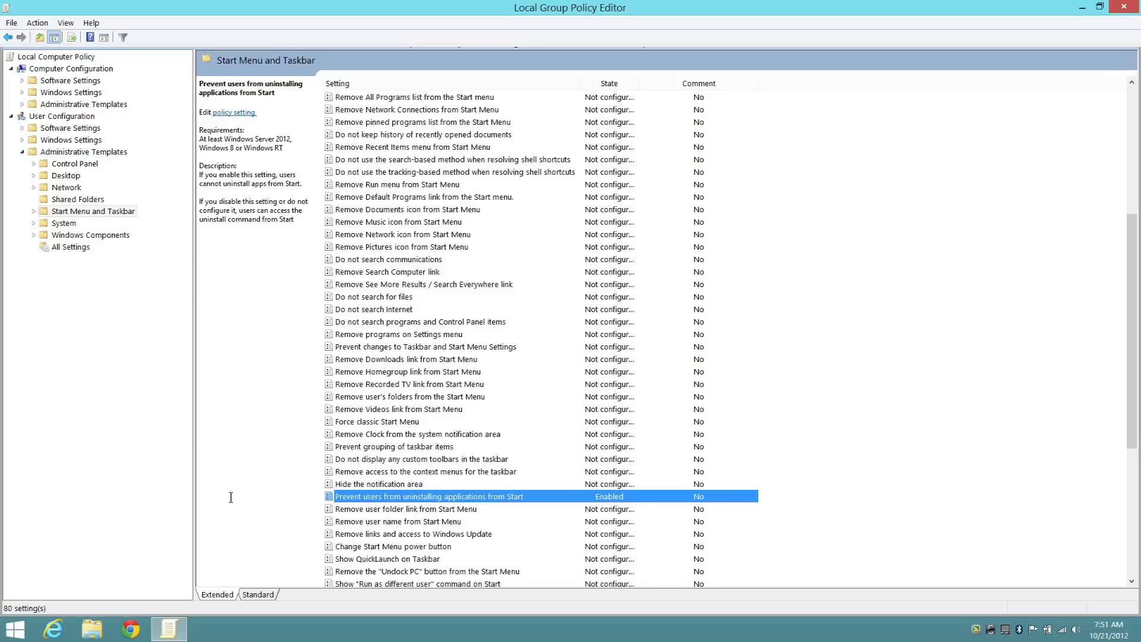
key("super")
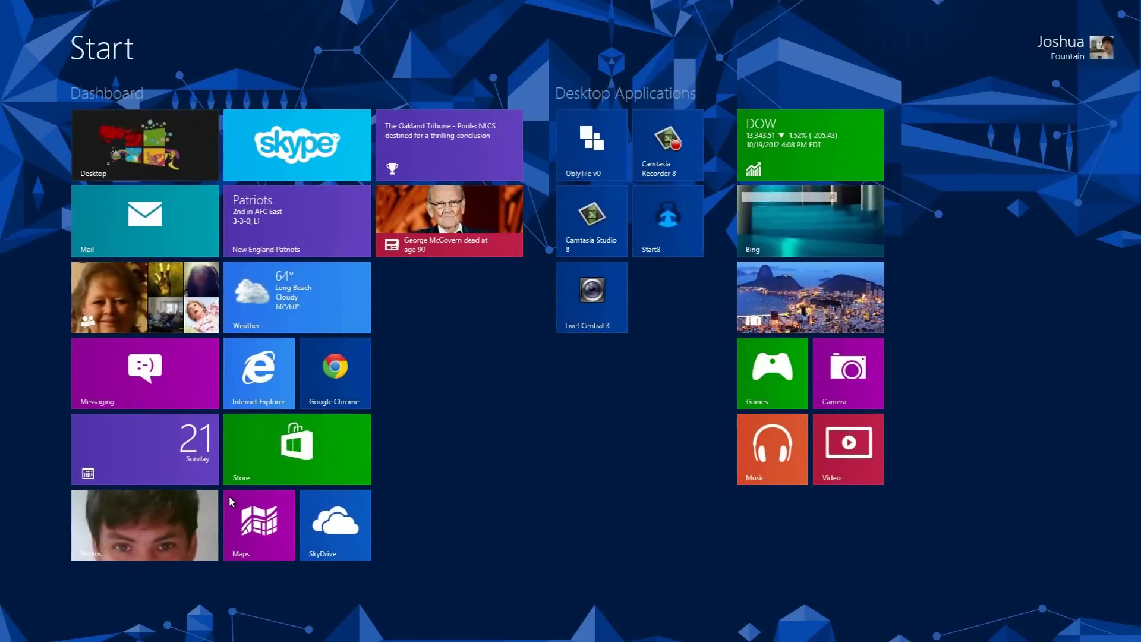
type("ru")
- Run 'gpupdate /force' to refresh computer and user group policy immediately
key("Return")
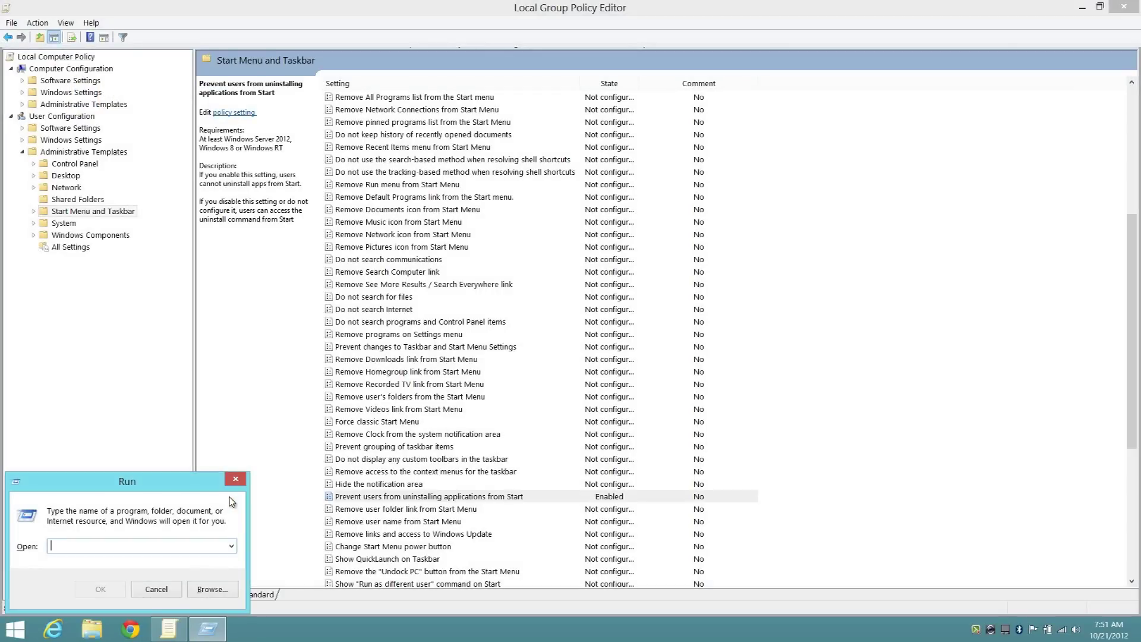
type("gpupdate")
type(" /f")
type("orc")
type("e")
key("Return")
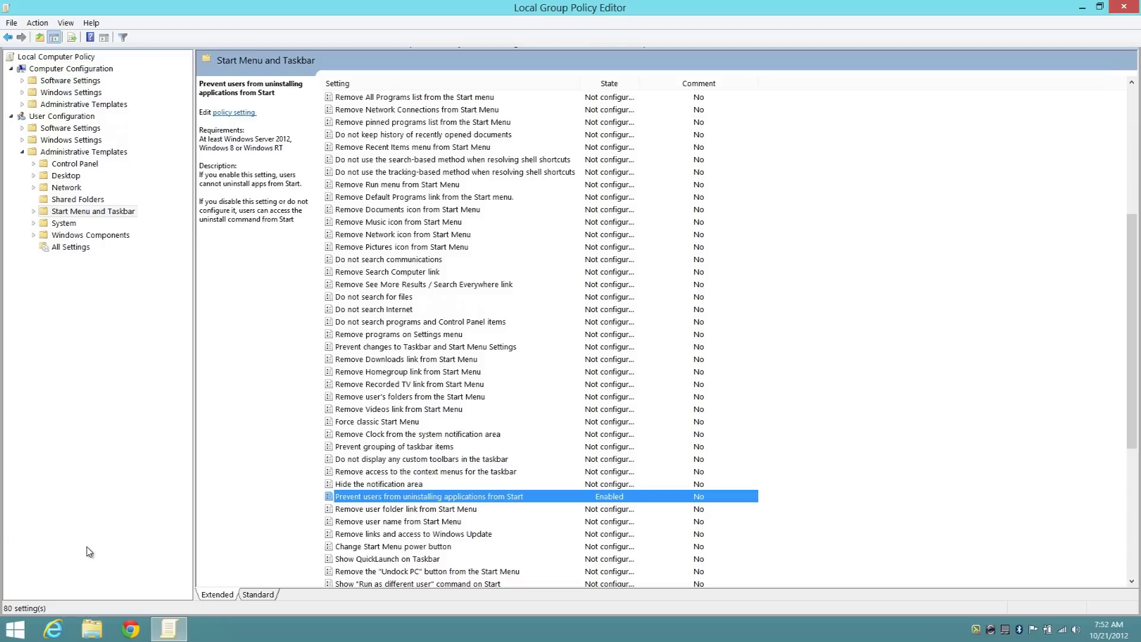
- Show SkyDrive's tile options on Start, now lacking an Uninstall choice
key("super")
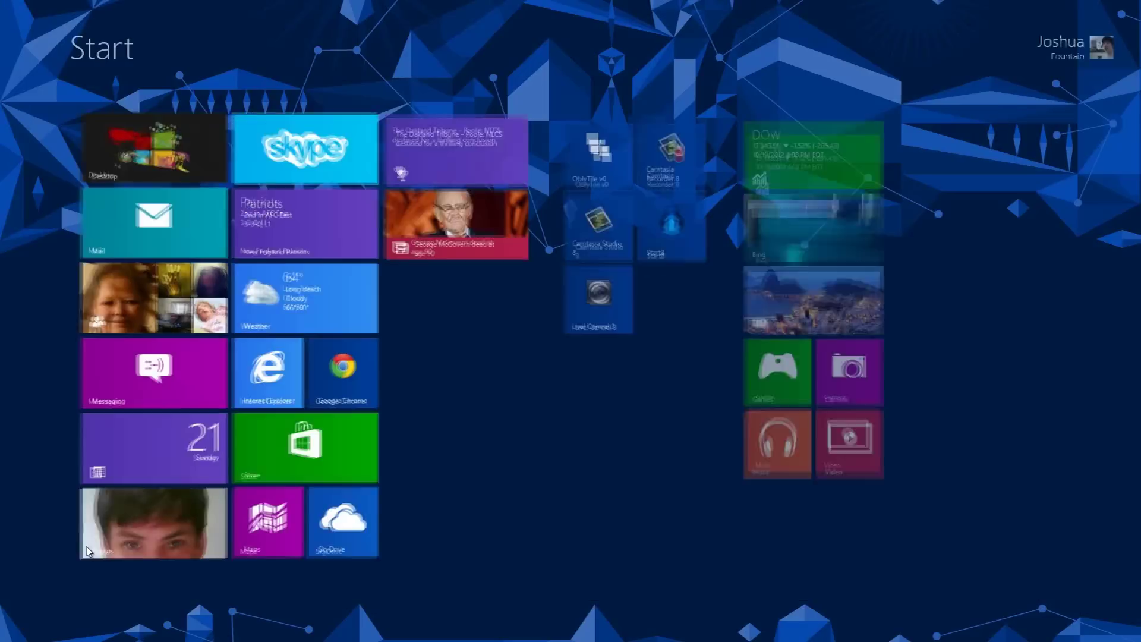
right_click(359, 531)
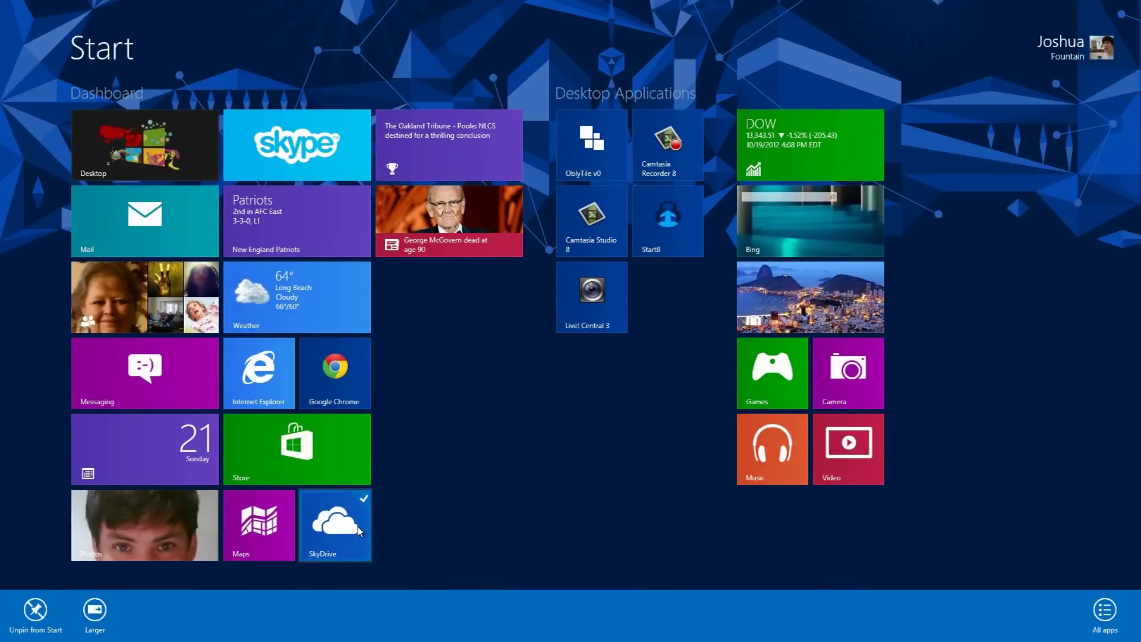